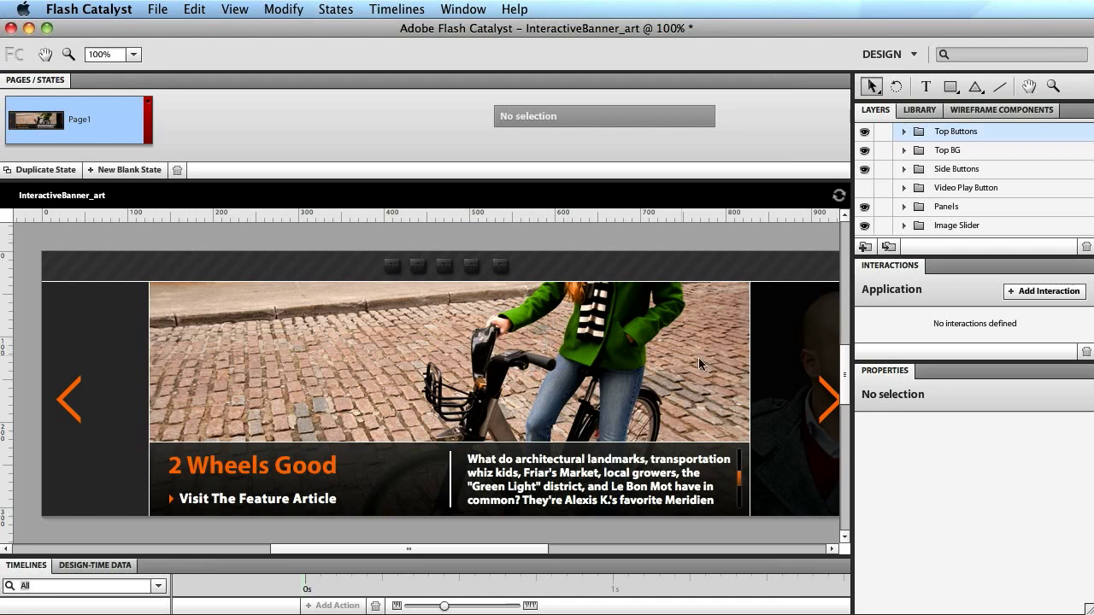
# Try a dark red fill and 51 opacity on the grey box over the side image, and undo both changes.
pyautogui.click(795, 343)
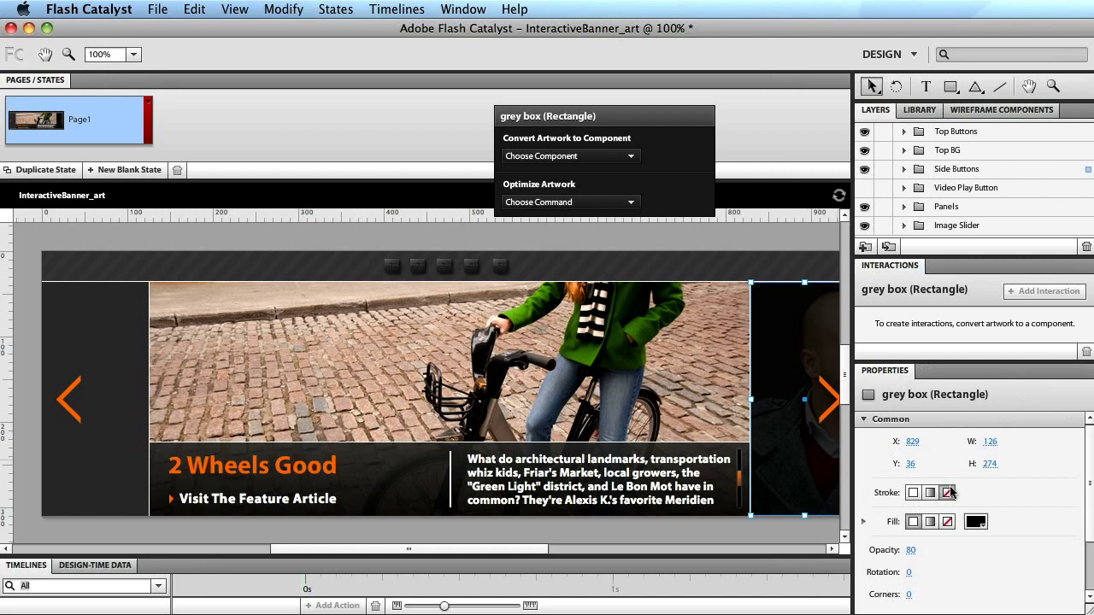
pyautogui.click(981, 525)
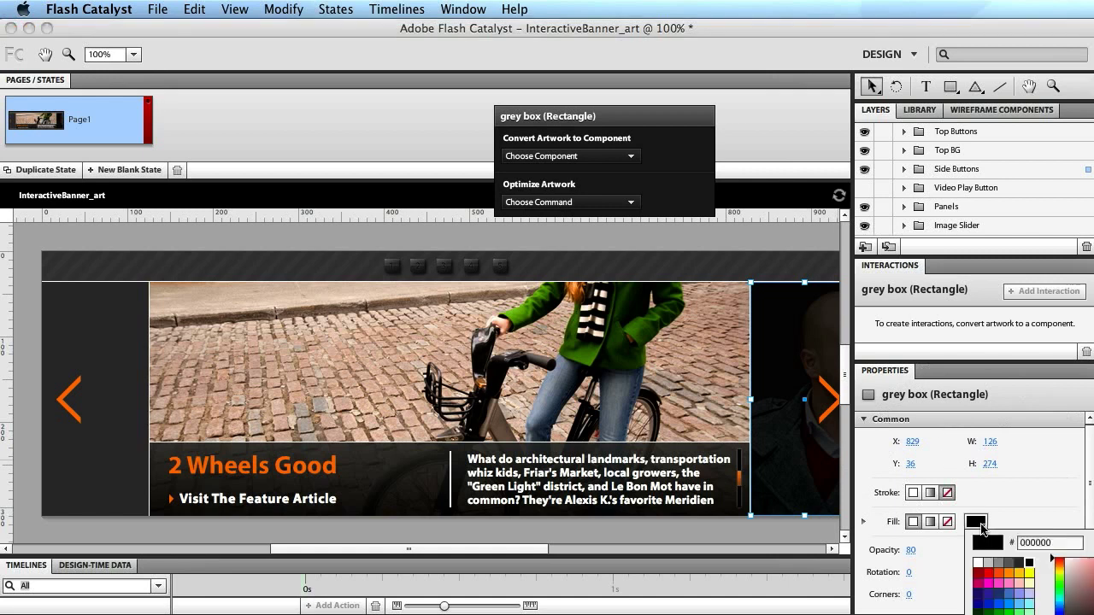
pyautogui.click(982, 572)
pyautogui.moveTo(911, 550); pyautogui.dragTo(897, 550)
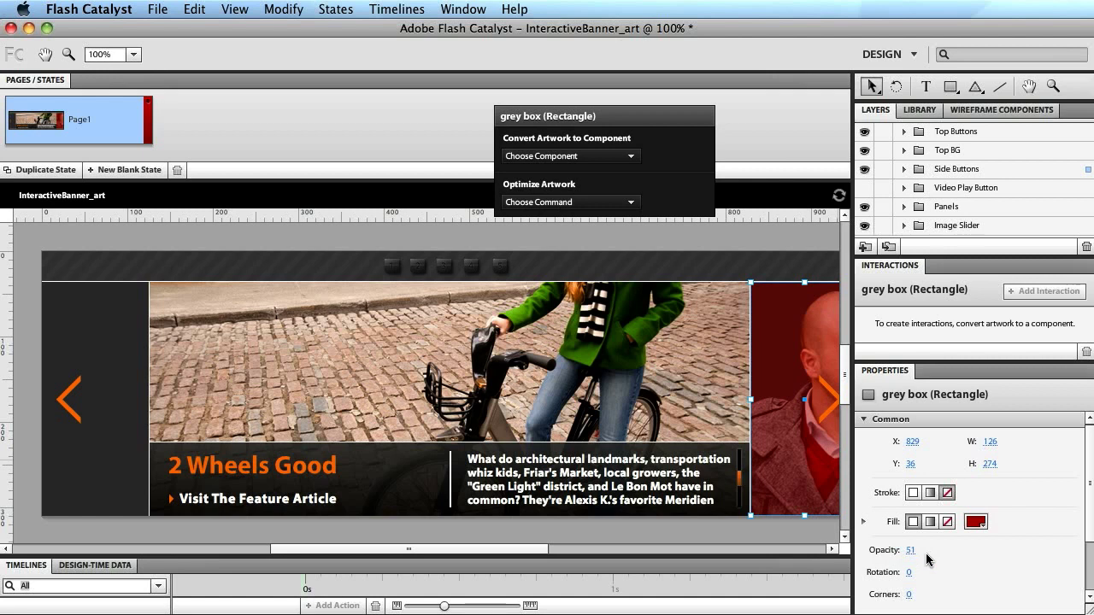
pyautogui.press('super+z')
pyautogui.press('super+z')
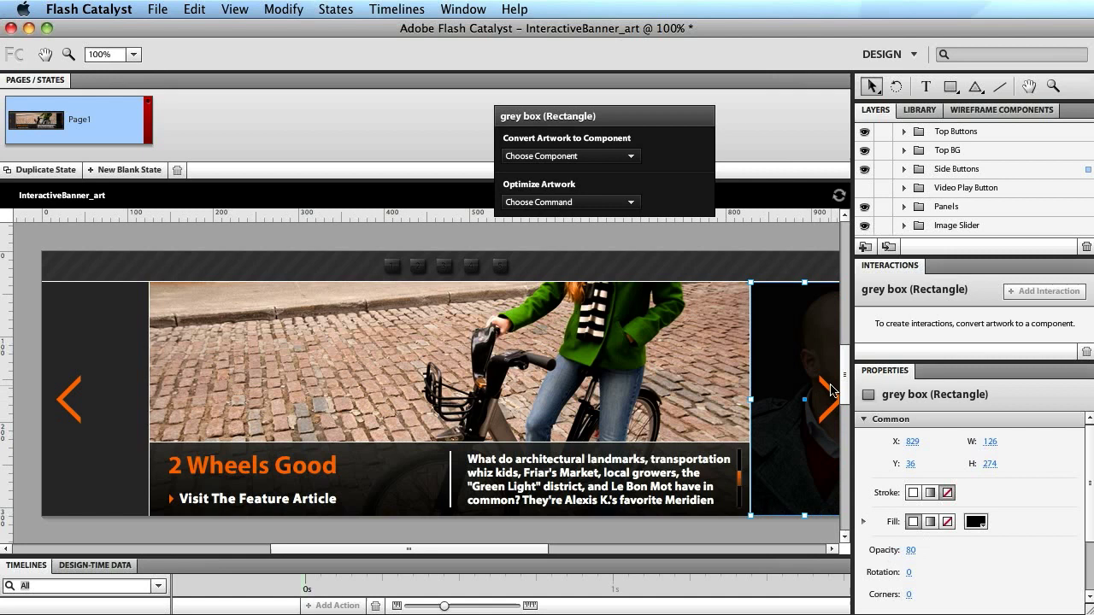
# Inspect the properties of the right arrow, the grey box and the Images group, and move the floating conversion display aside.
pyautogui.click(828, 392)
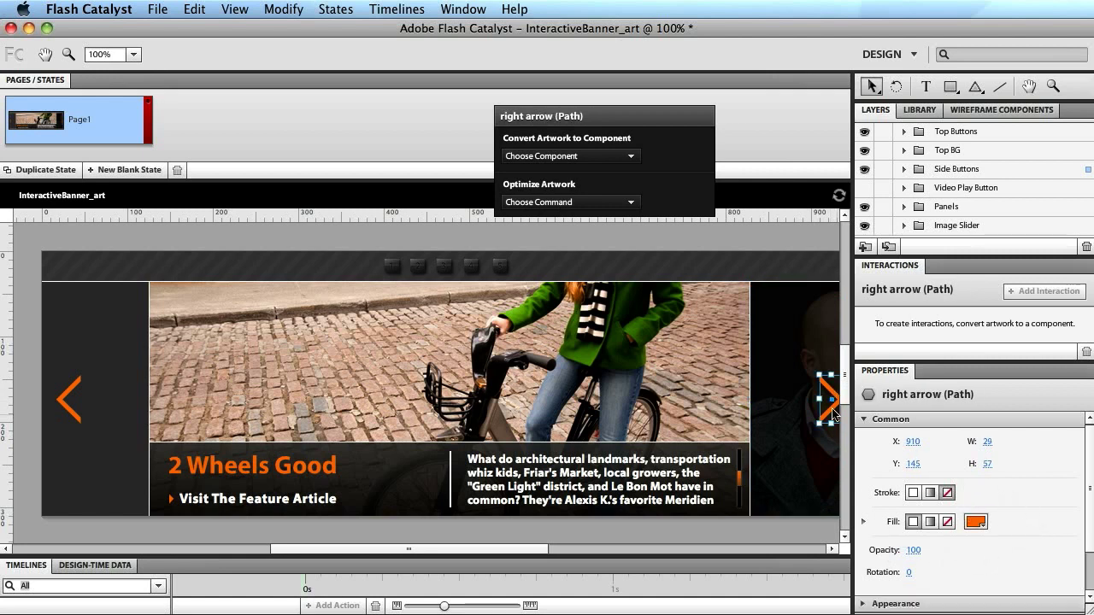
pyautogui.click(786, 341)
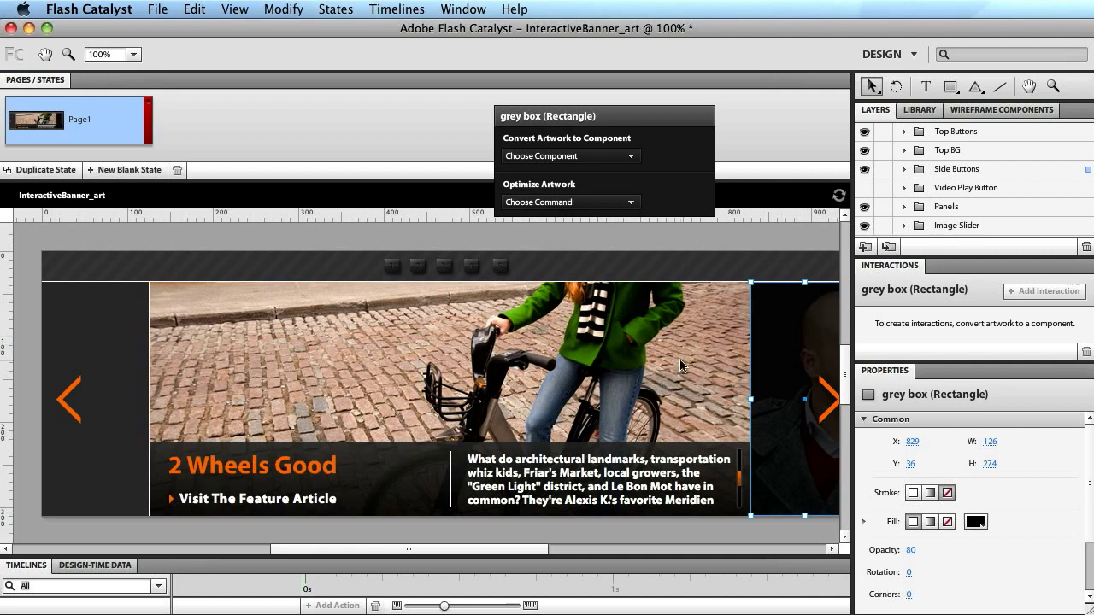
pyautogui.click(613, 361)
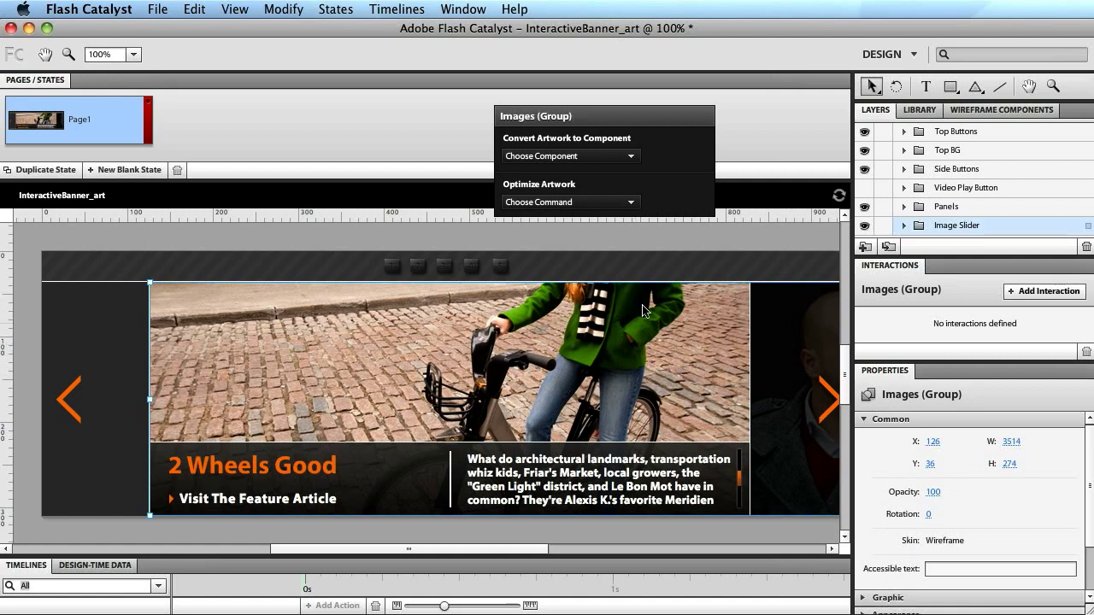
pyautogui.moveTo(588, 123); pyautogui.dragTo(649, 167)
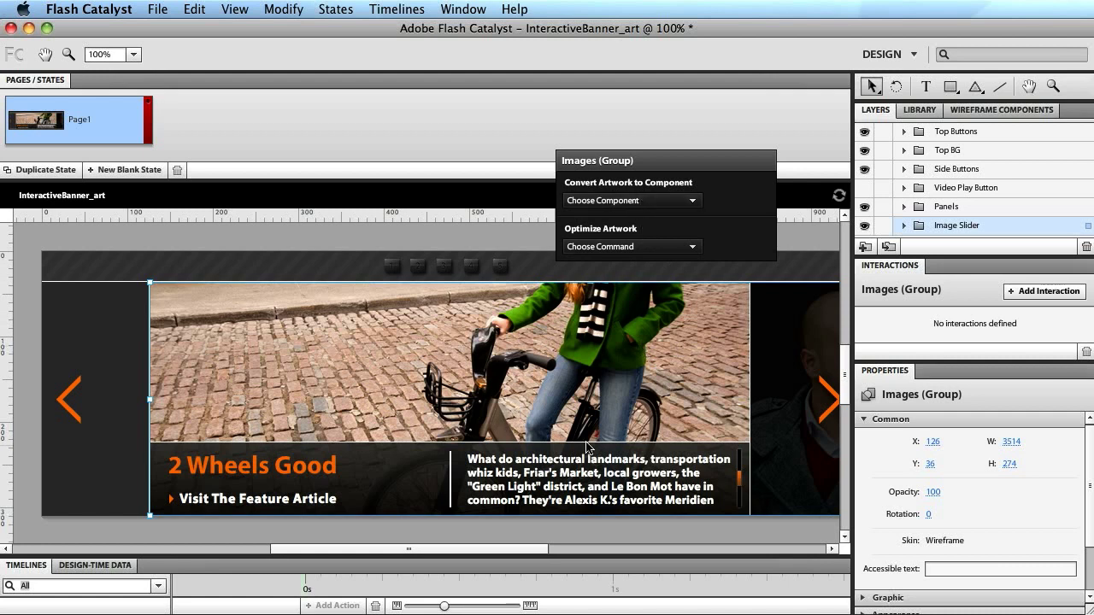
# Reduce the height of the architectural landmarks text box to 62 and deselect it.
pyautogui.press('z')
pyautogui.moveTo(447, 433); pyautogui.dragTo(789, 551)
pyautogui.moveTo(716, 497); pyautogui.dragTo(718, 497)
pyautogui.press('v')
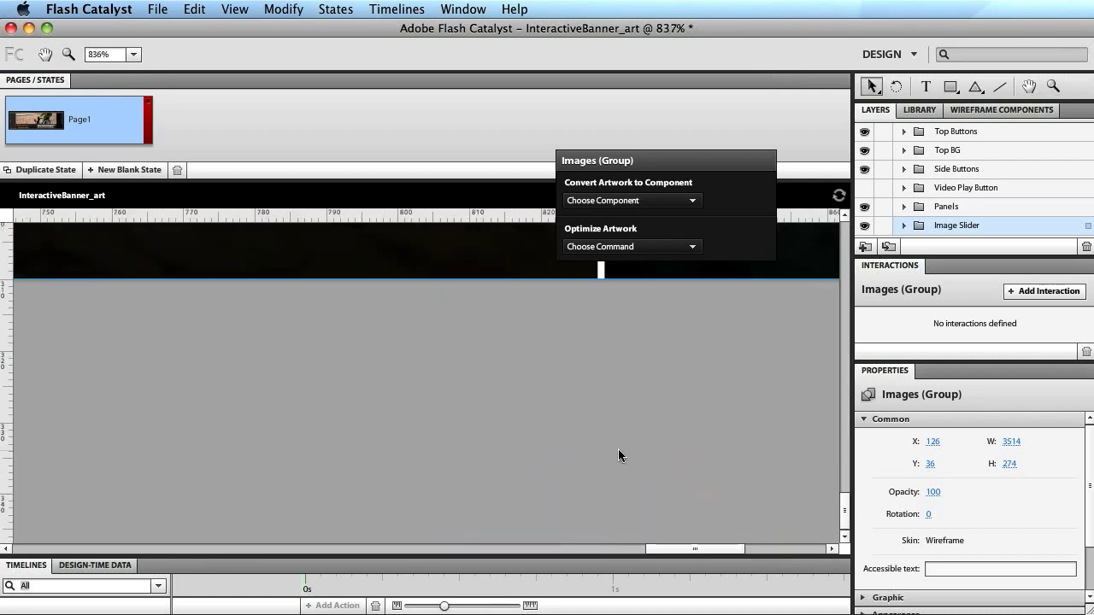
pyautogui.press('super+minus')
pyautogui.press('super+minus')
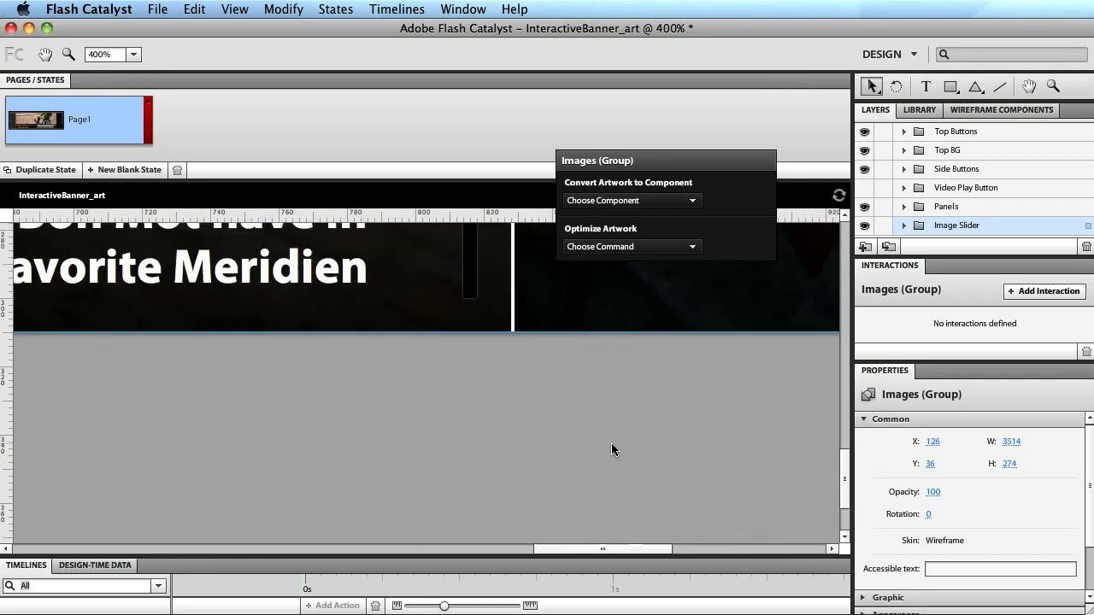
pyautogui.press('h')
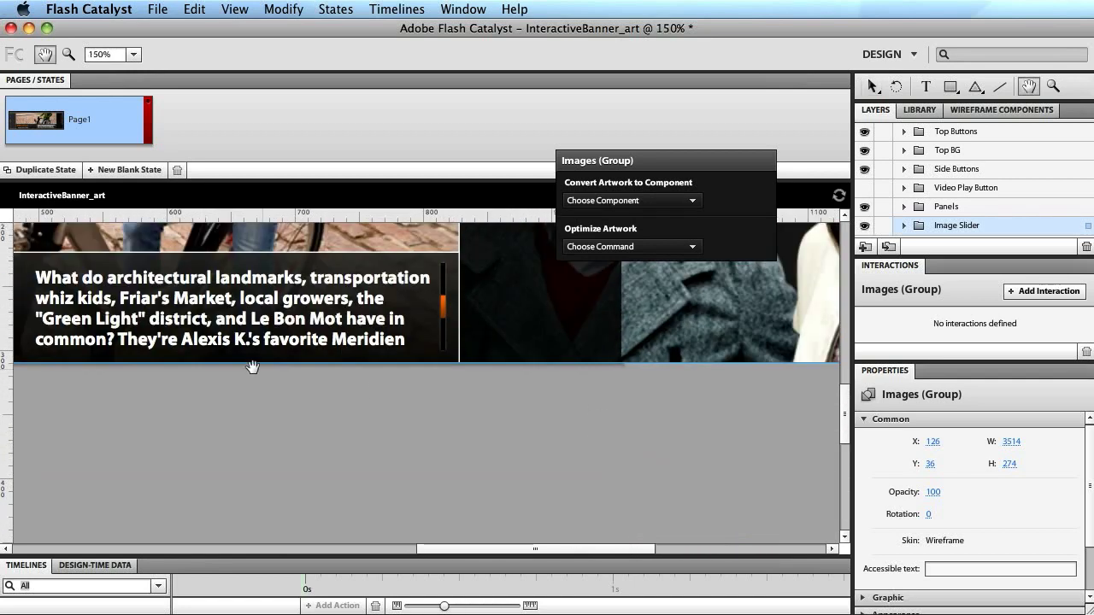
pyautogui.moveTo(293, 372); pyautogui.dragTo(446, 404)
pyautogui.press('v')
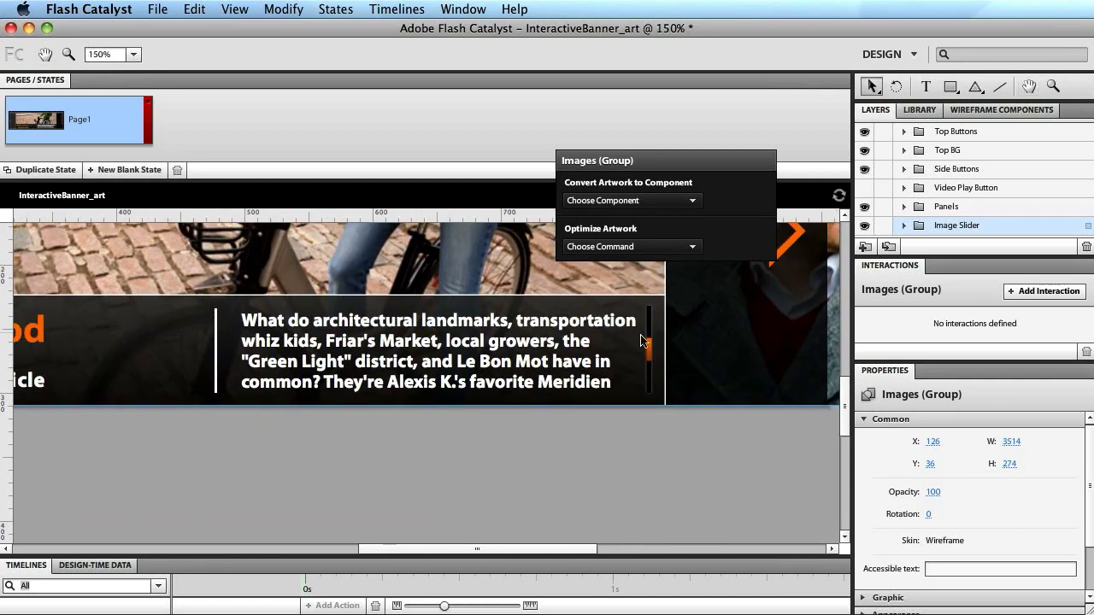
pyautogui.click(581, 329)
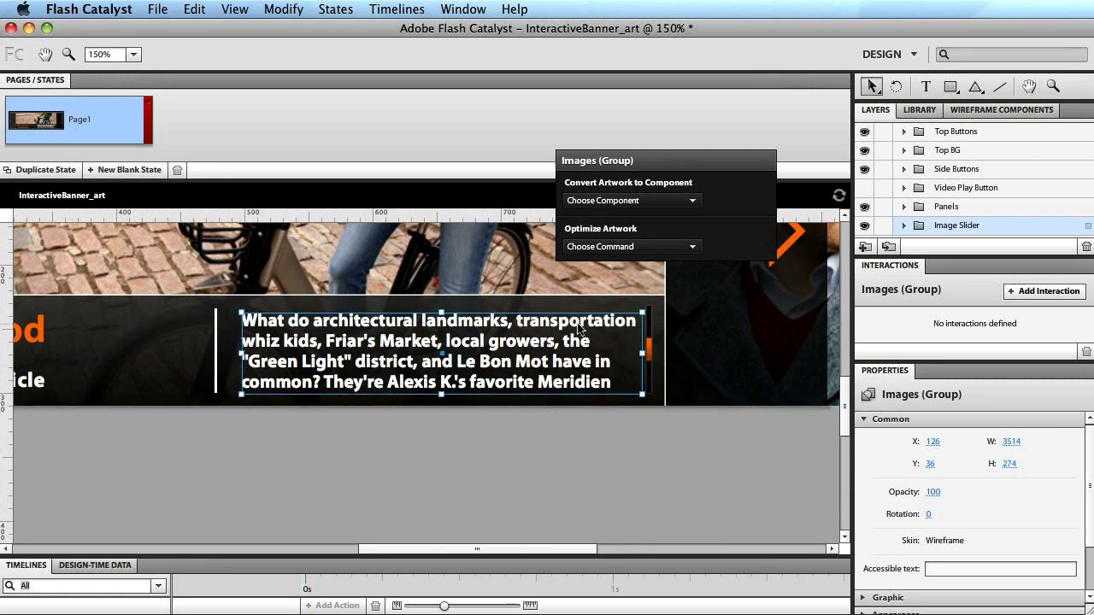
pyautogui.moveTo(441, 395)
pyautogui.mouseDown()
pyautogui.moveTo(437, 503)
pyautogui.moveTo(441, 391)
pyautogui.mouseUp()
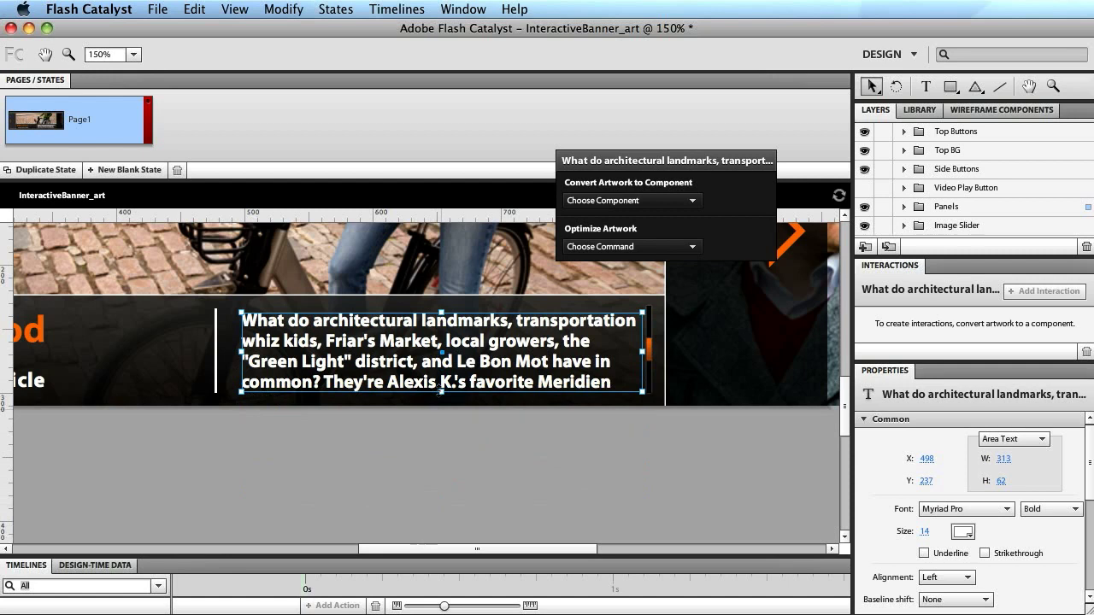
pyautogui.click(538, 448)
# Convert the scroll track and orange thumb beside the description text into a Vertical Scrollbar component.
pyautogui.press('z')
pyautogui.moveTo(689, 275); pyautogui.dragTo(206, 434)
pyautogui.press('h')
pyautogui.press('v')
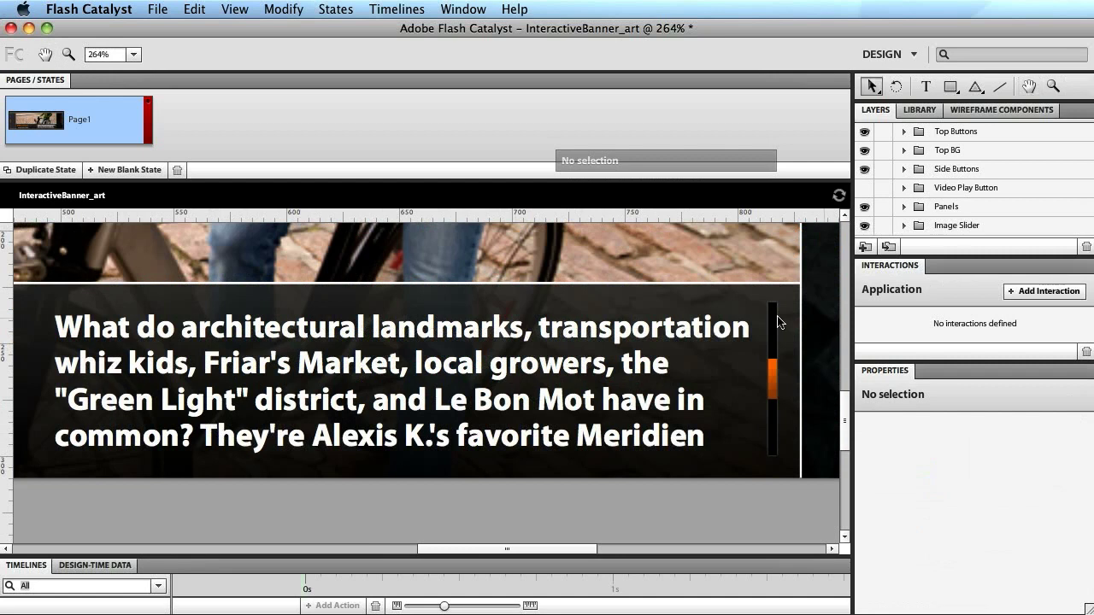
pyautogui.click(770, 321)
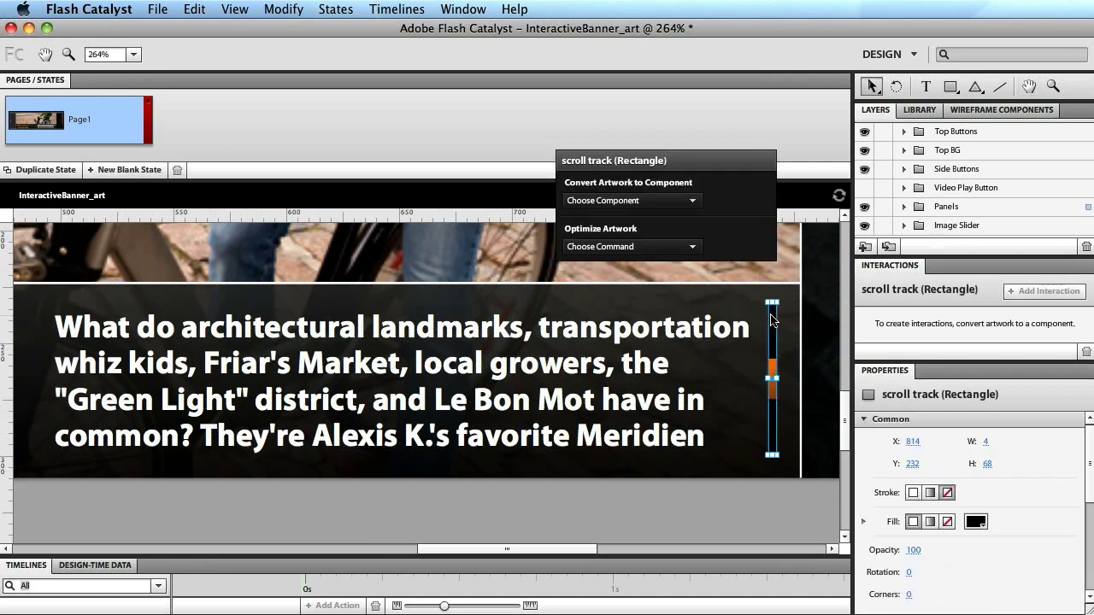
pyautogui.keyDown('shift'); pyautogui.click(772, 373); pyautogui.keyUp('shift')
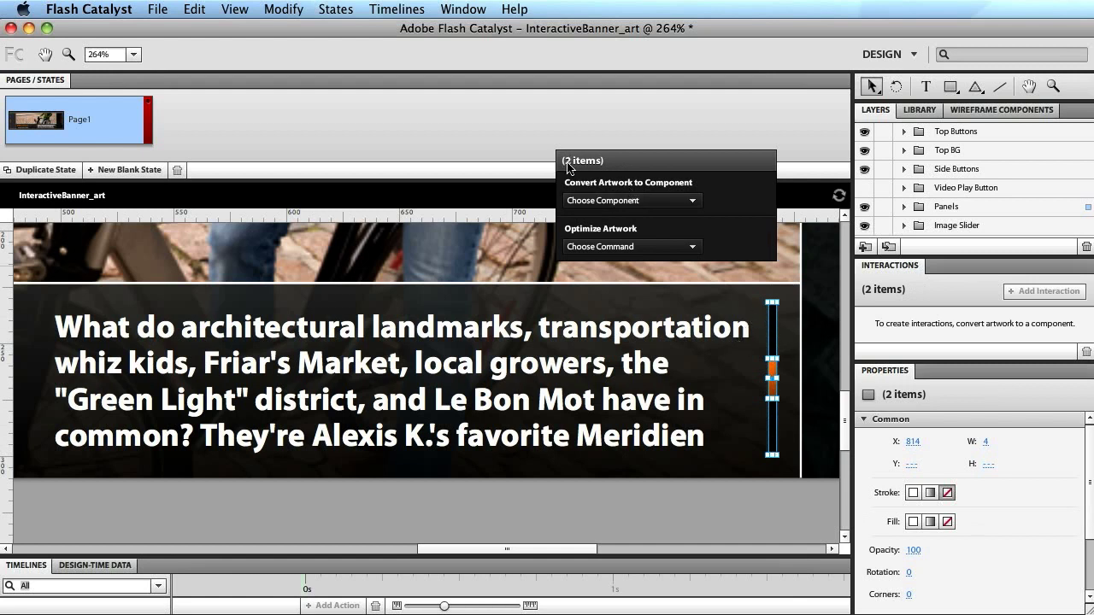
pyautogui.click(656, 202)
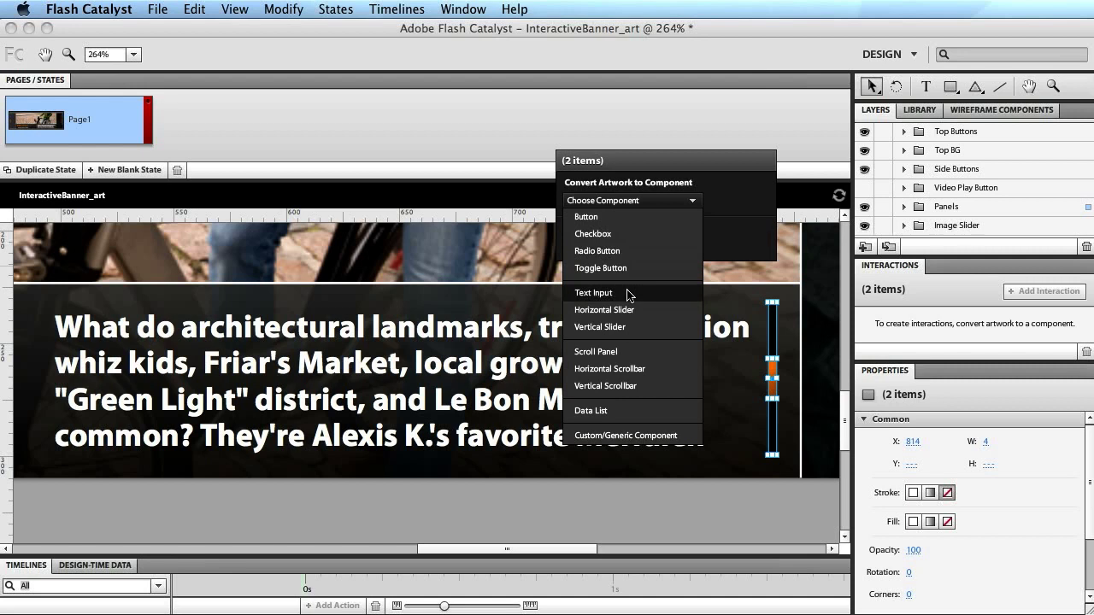
pyautogui.click(643, 388)
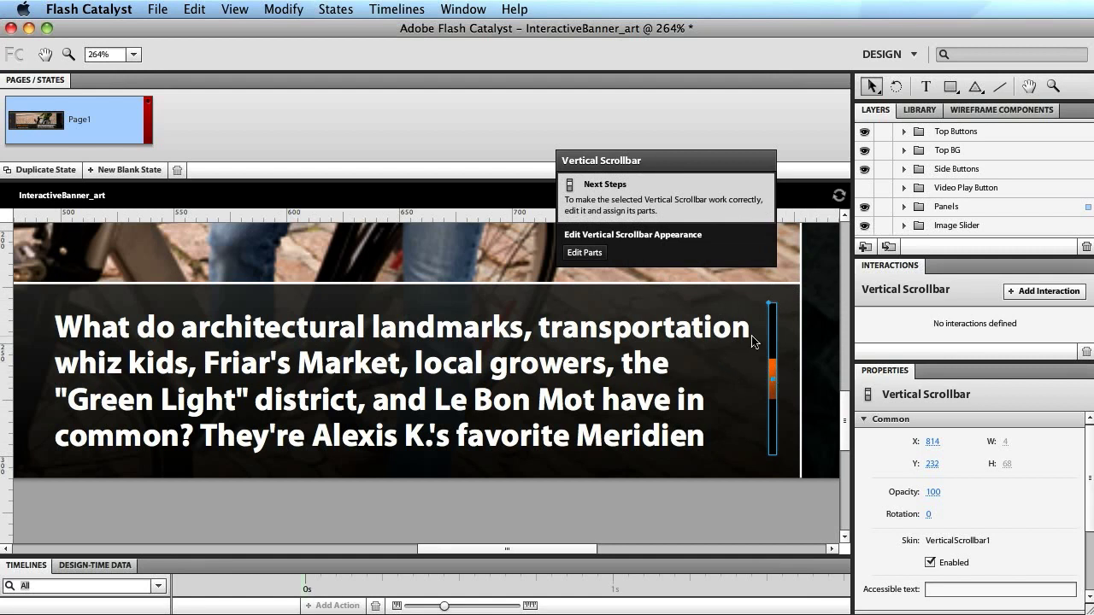
# Edit the vertical scrollbar's parts, assigning the orange rectangle as the Thumb and the black rectangle as the Track.
pyautogui.click(584, 253)
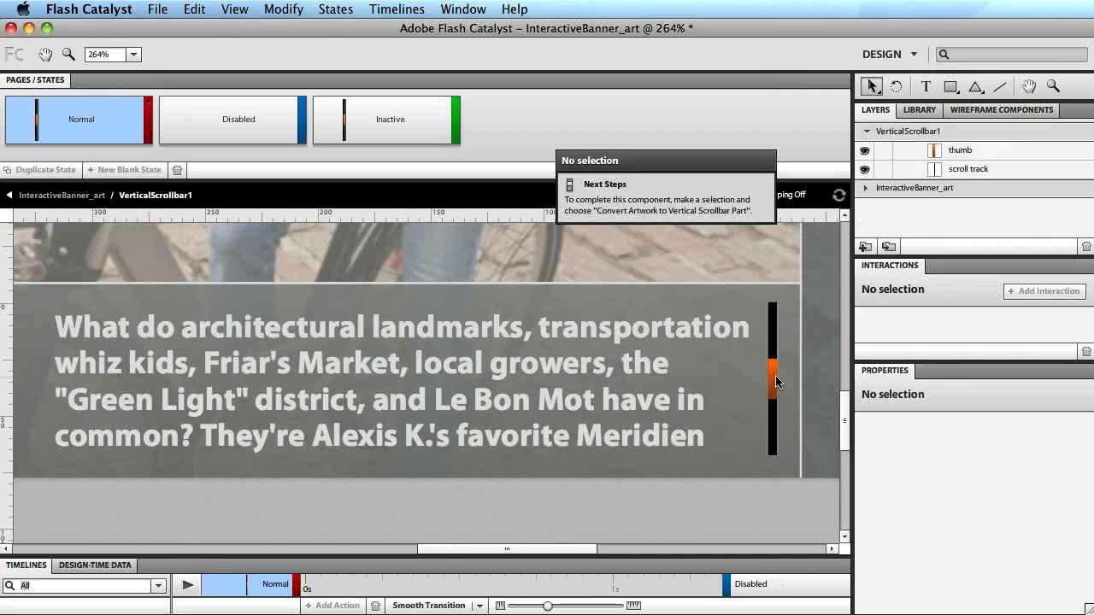
pyautogui.click(774, 382)
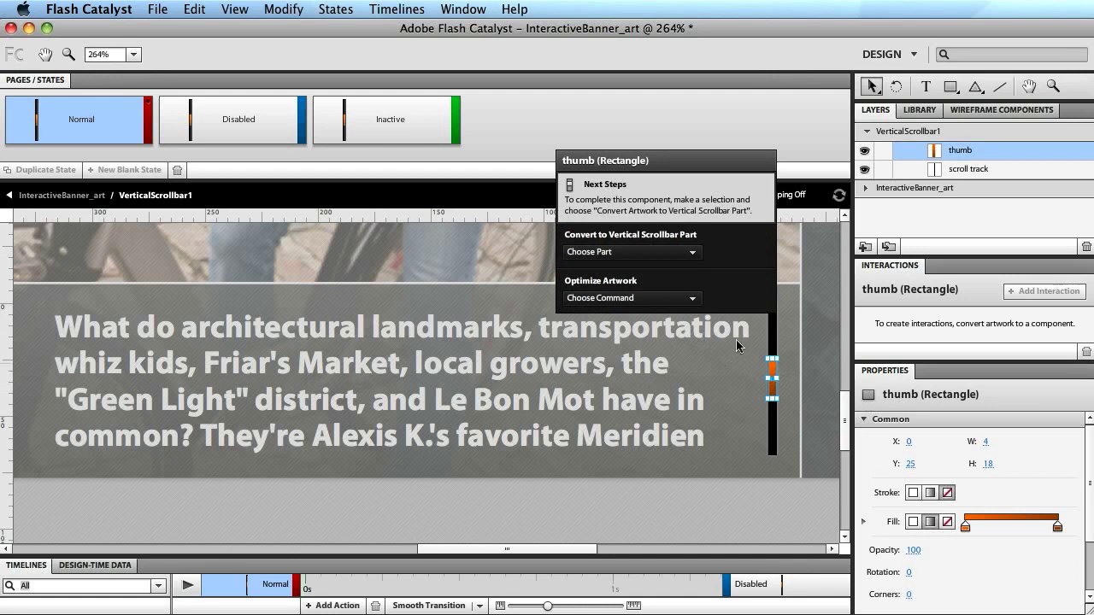
pyautogui.click(658, 257)
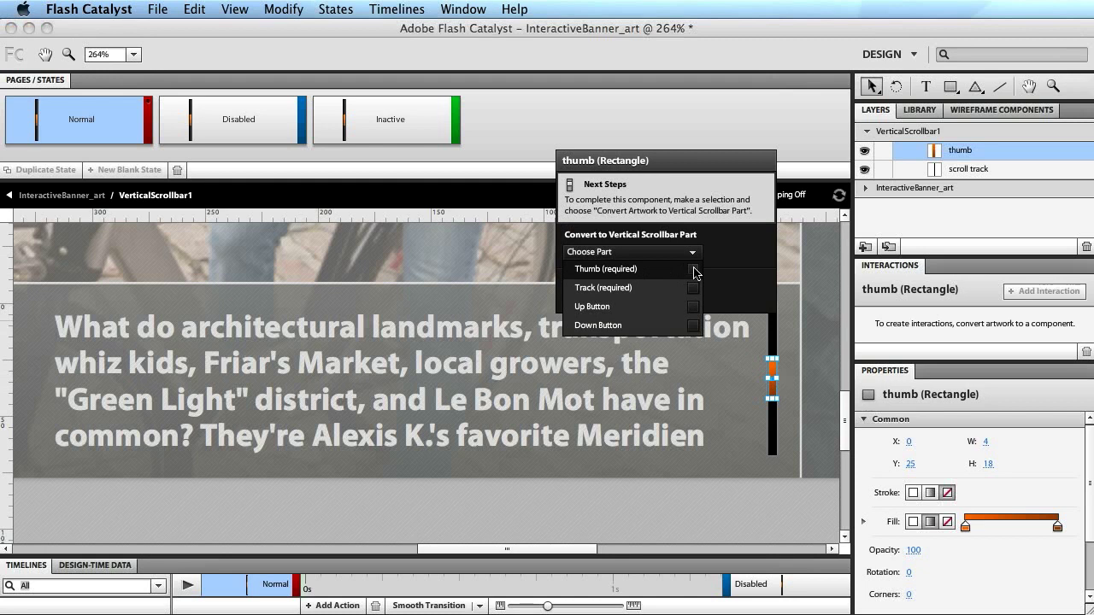
pyautogui.click(694, 270)
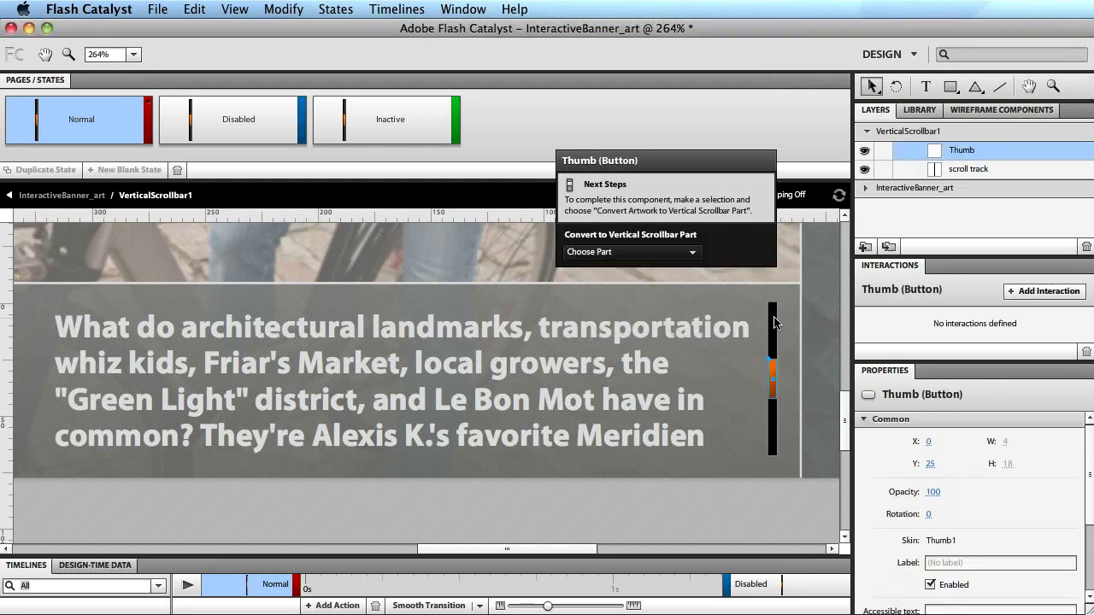
pyautogui.click(774, 322)
pyautogui.click(655, 253)
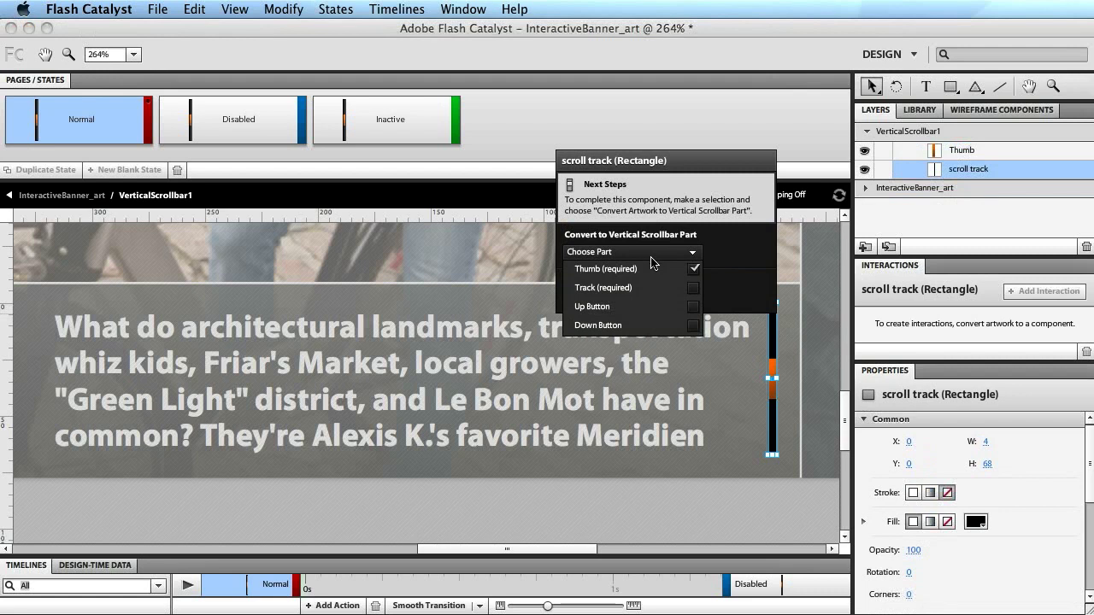
pyautogui.click(693, 288)
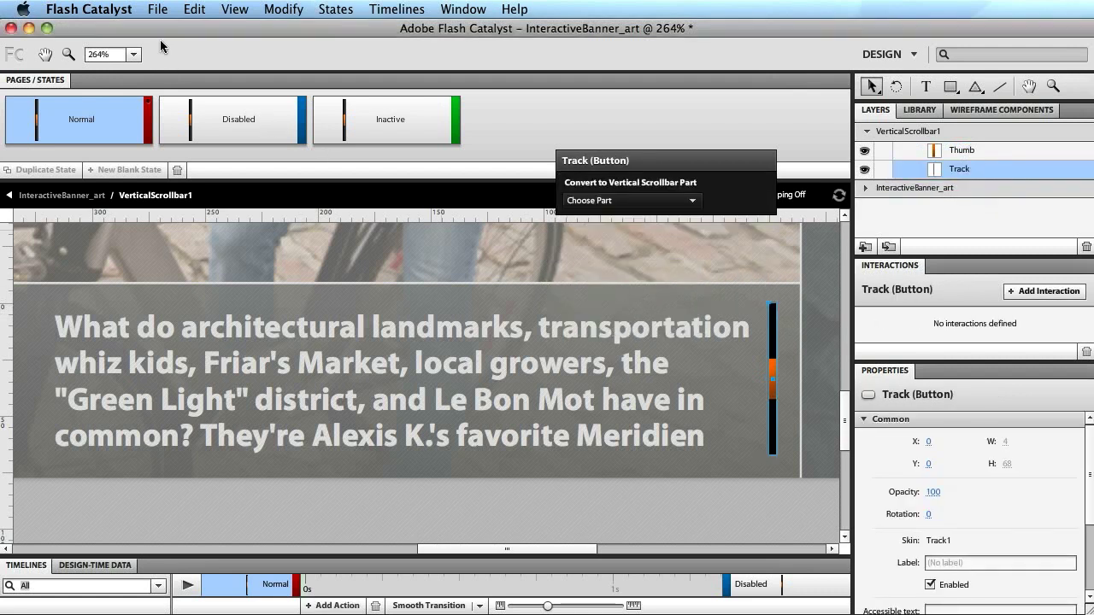
# Run the project in the browser, test moving the scrollbar thumb up and down, and return to Flash Catalyst.
pyautogui.click(156, 7)
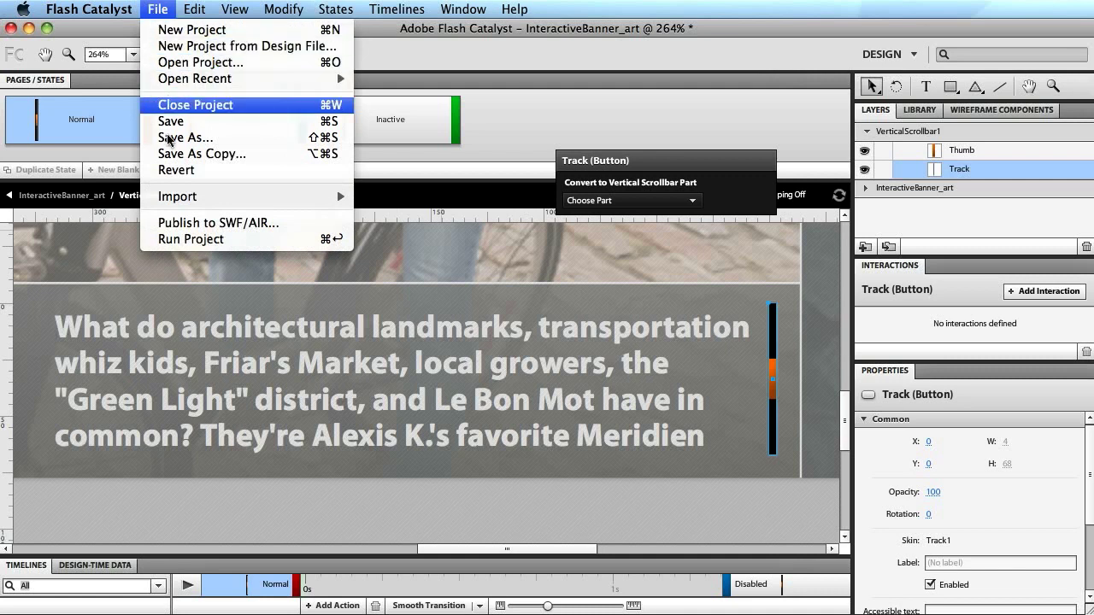
pyautogui.click(324, 240)
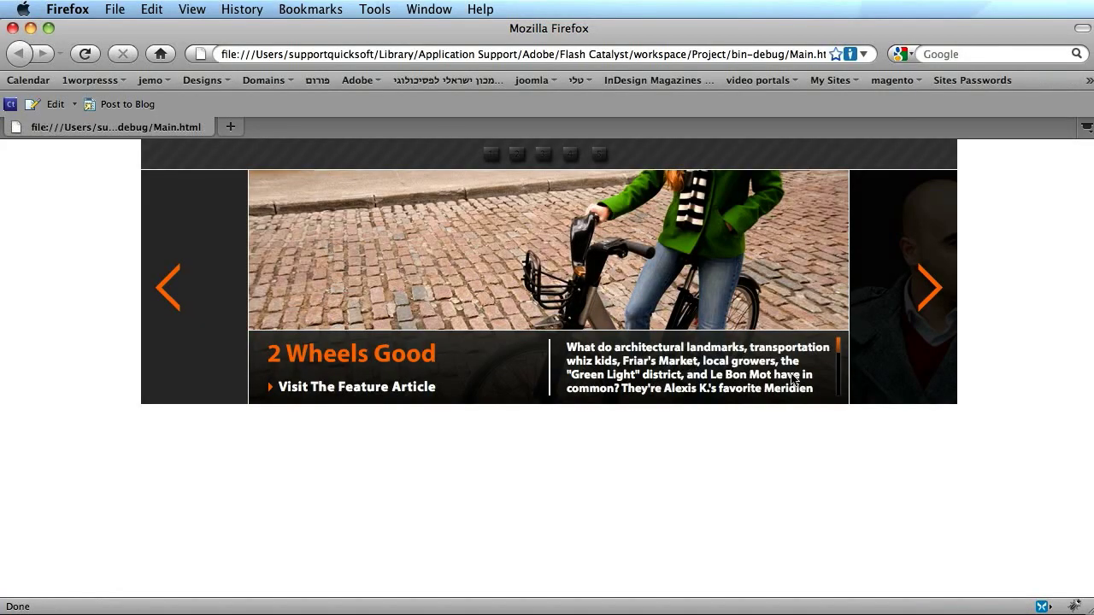
pyautogui.moveTo(840, 369); pyautogui.dragTo(840, 394)
pyautogui.moveTo(840, 393)
pyautogui.mouseDown()
pyautogui.moveTo(839, 354)
pyautogui.moveTo(839, 373)
pyautogui.mouseUp()
pyautogui.rightClick(642, 325)
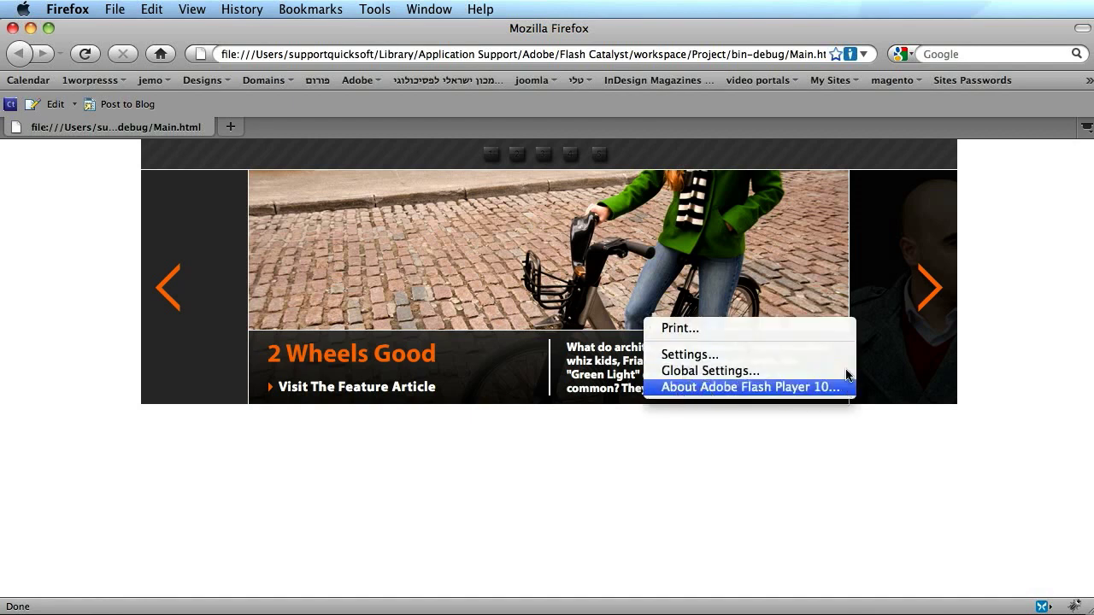
pyautogui.click(519, 292)
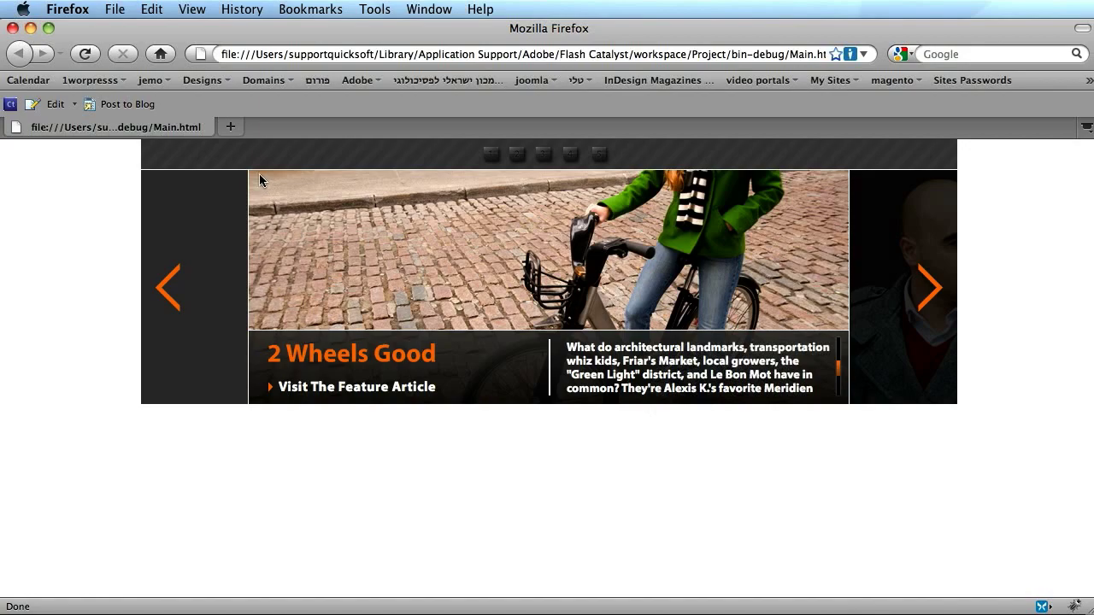
pyautogui.press('super+Tab')
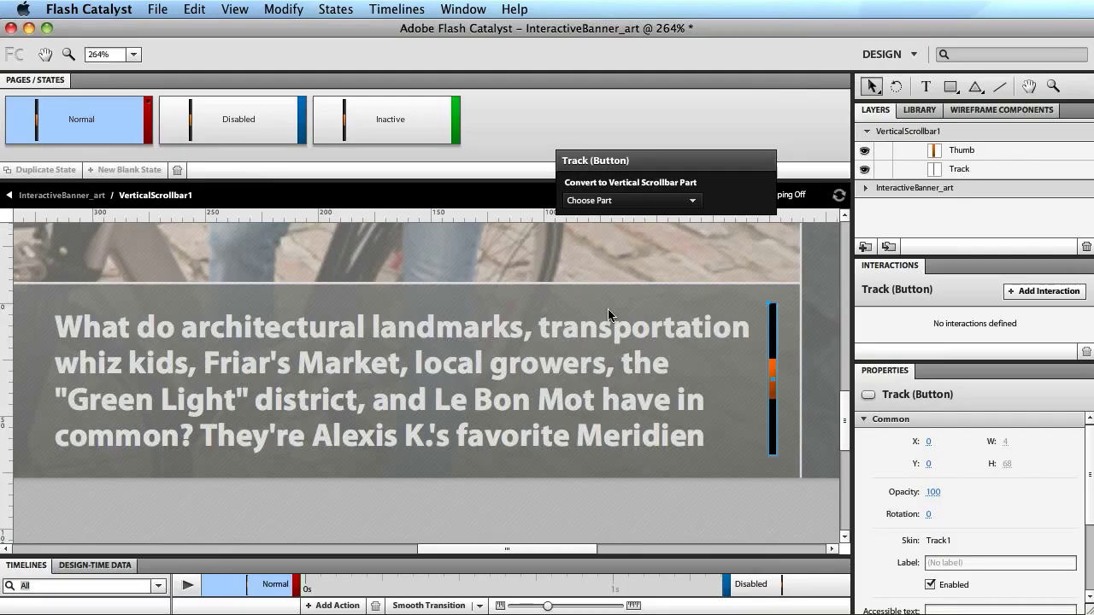
# Exit the scrollbar's editing mode and convert the description text together with the vertical scrollbar into a Scroll Panel component.
pyautogui.click(655, 340)
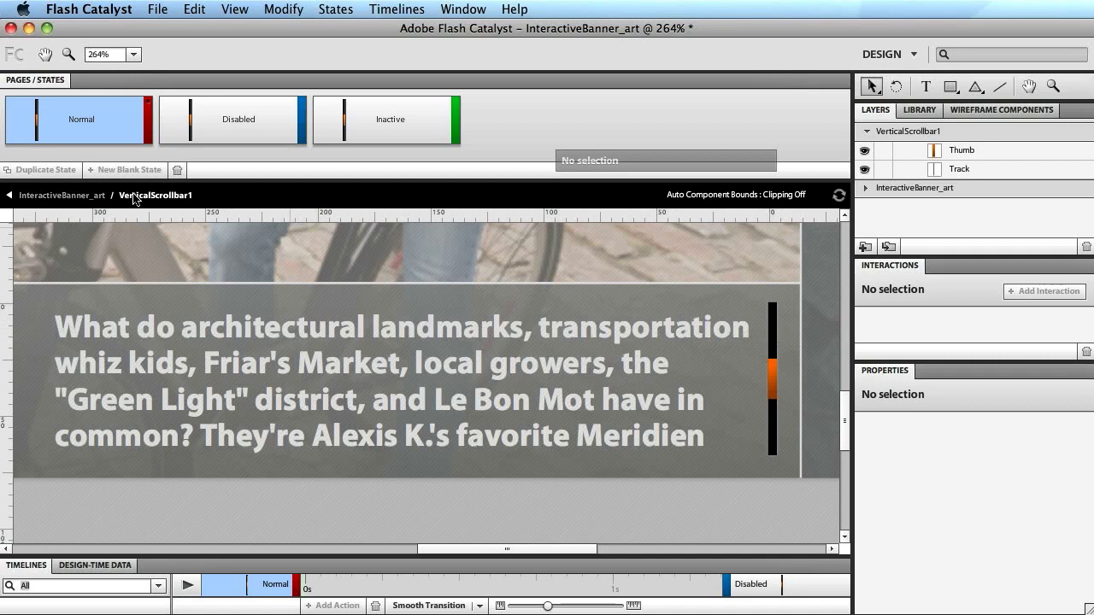
pyautogui.click(48, 197)
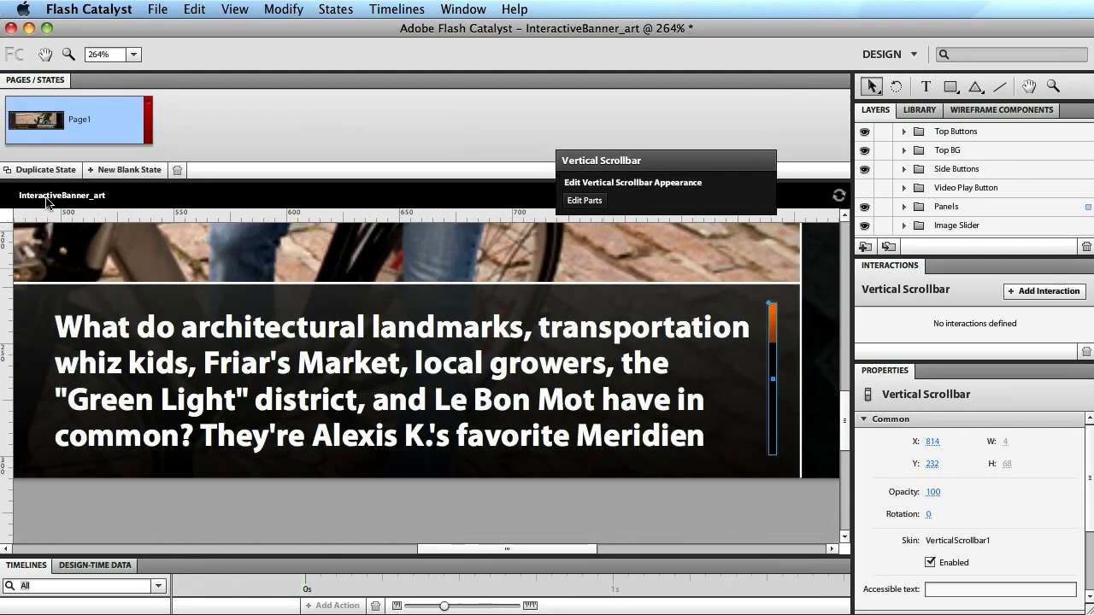
pyautogui.click(597, 336)
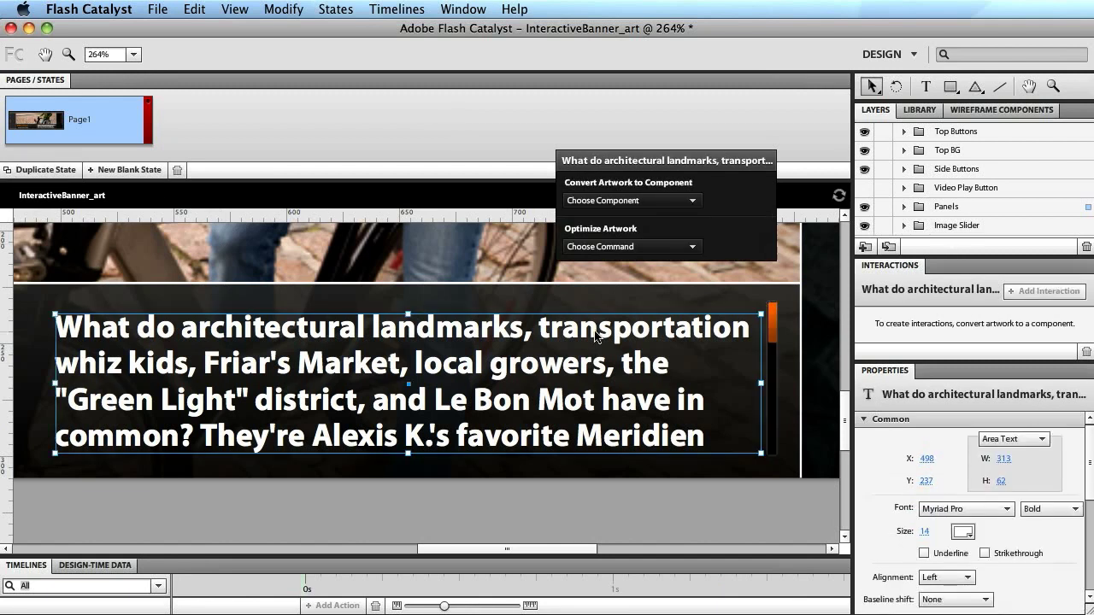
pyautogui.keyDown('shift'); pyautogui.click(772, 332); pyautogui.keyUp('shift')
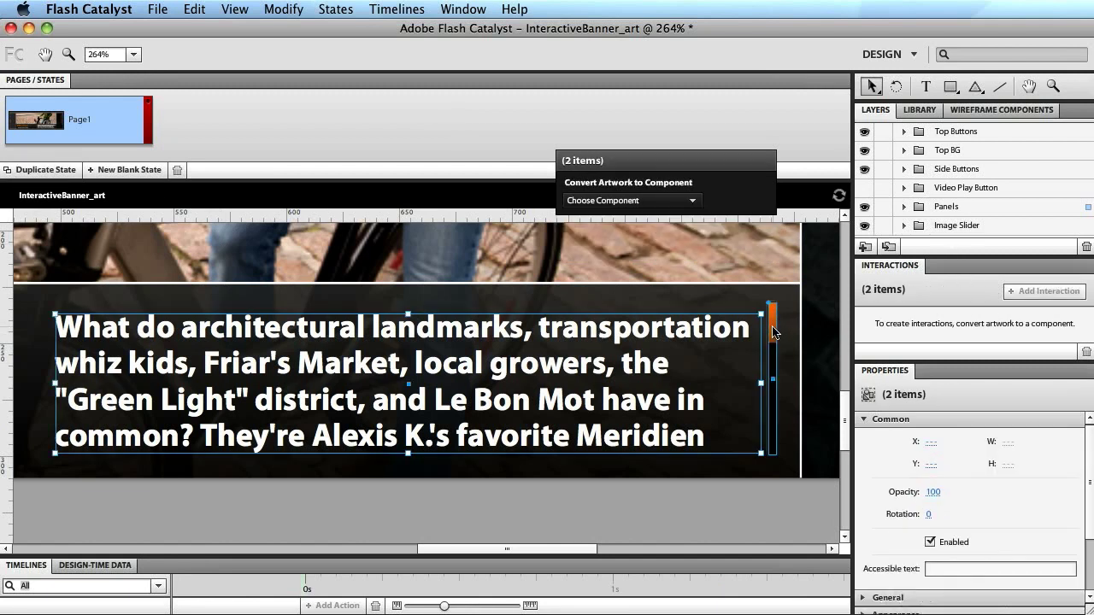
pyautogui.click(648, 202)
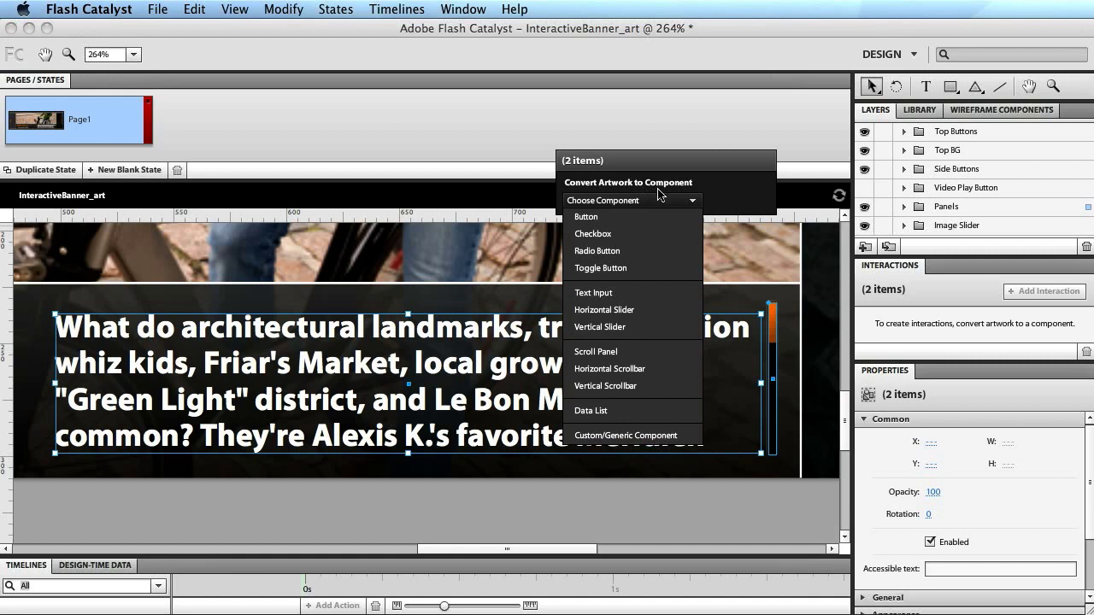
pyautogui.click(641, 357)
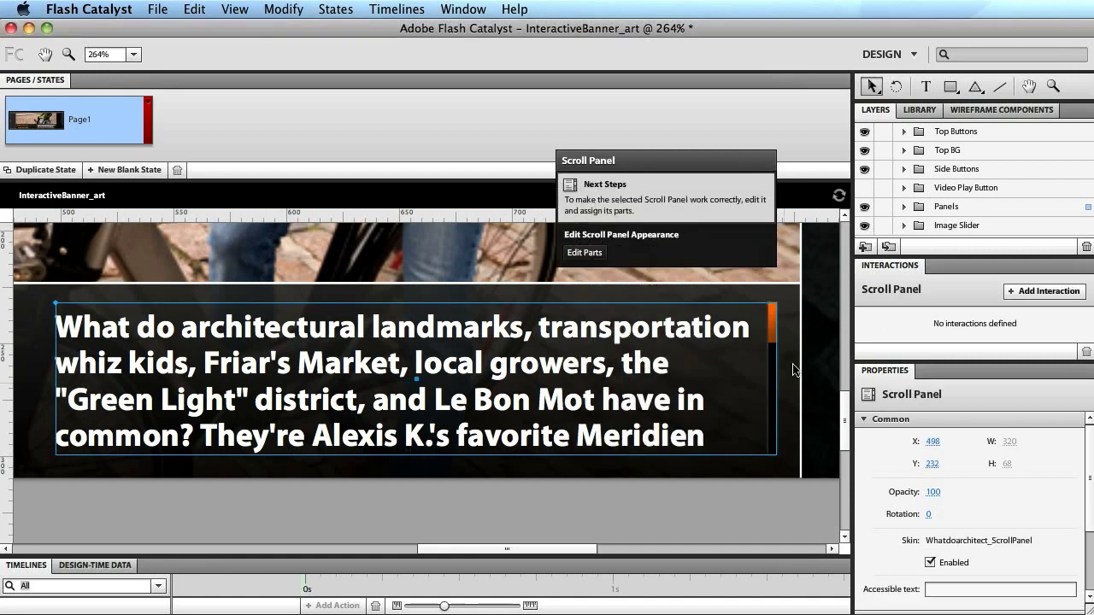
# Edit the scroll panel's parts, assigning the description text as the required Scrolling Content, and return to the main InteractiveBanner_art artboard.
pyautogui.click(590, 253)
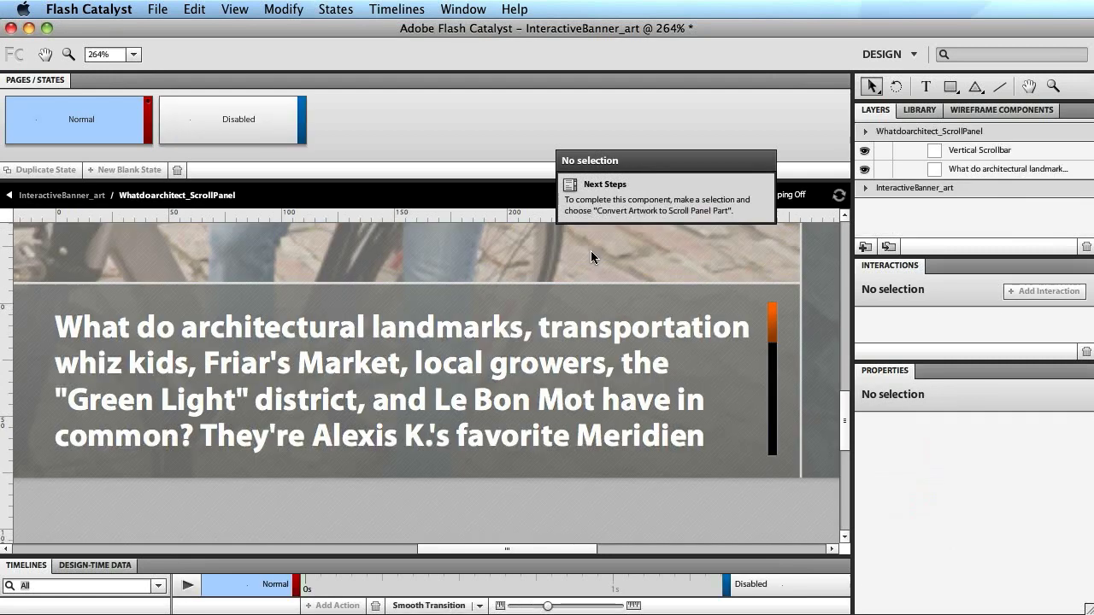
pyautogui.click(642, 332)
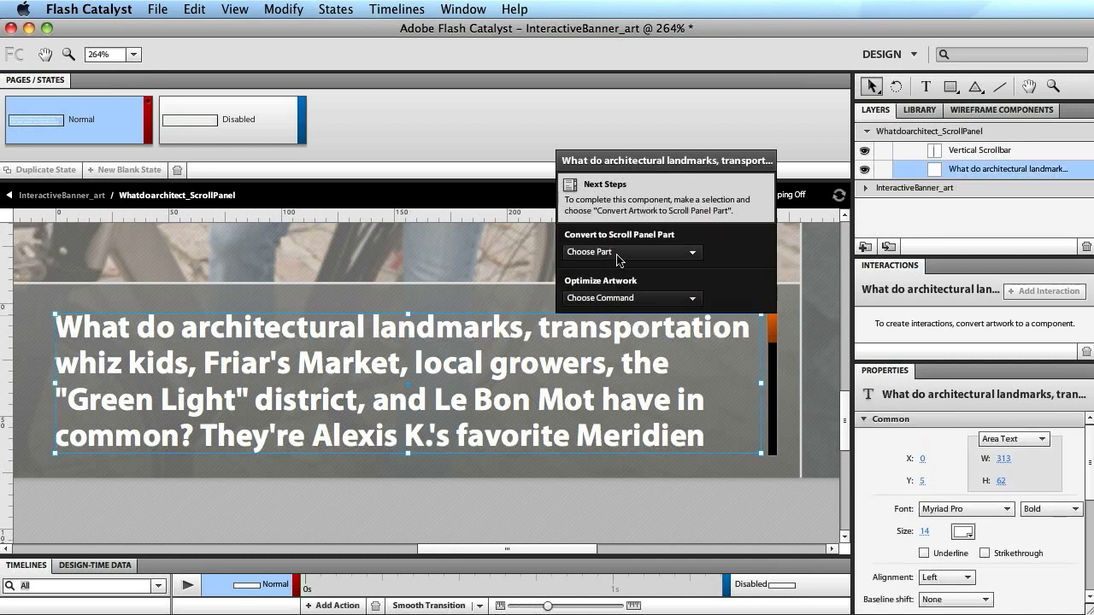
pyautogui.click(617, 256)
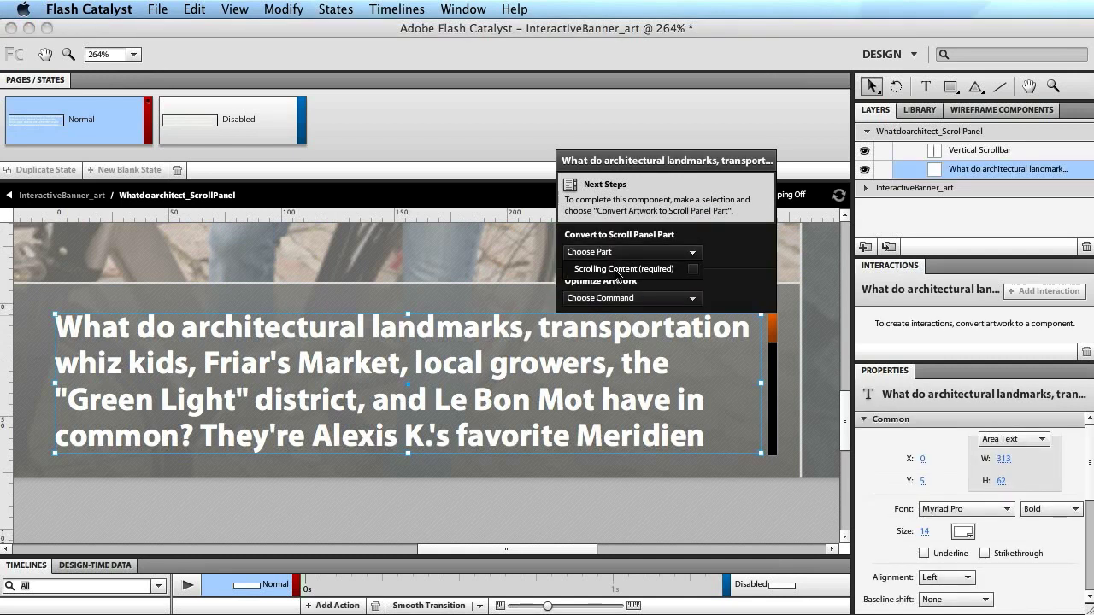
pyautogui.click(694, 272)
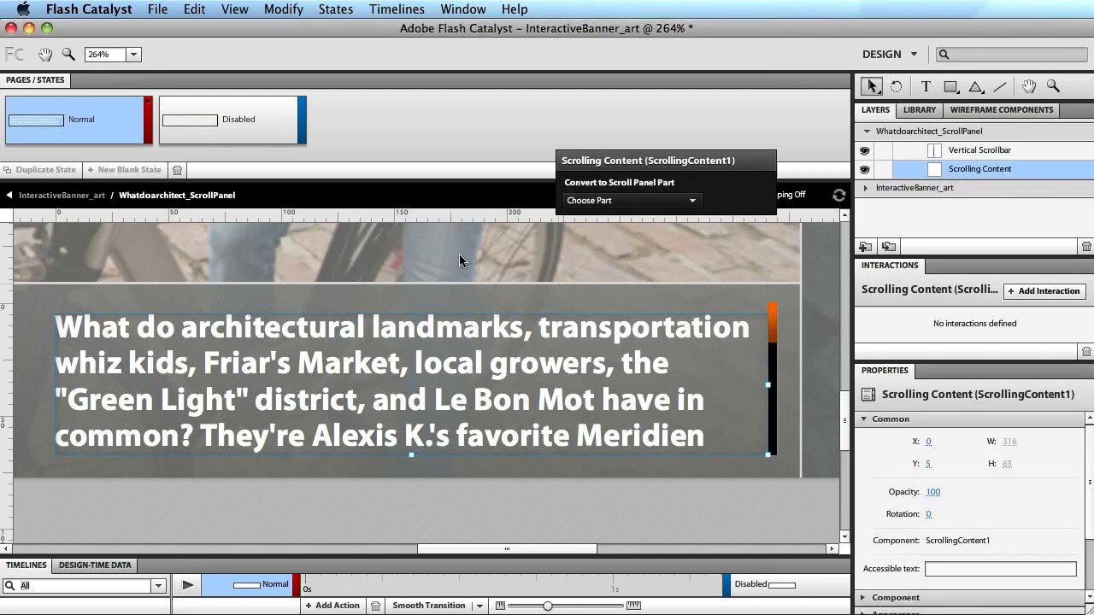
pyautogui.click(56, 195)
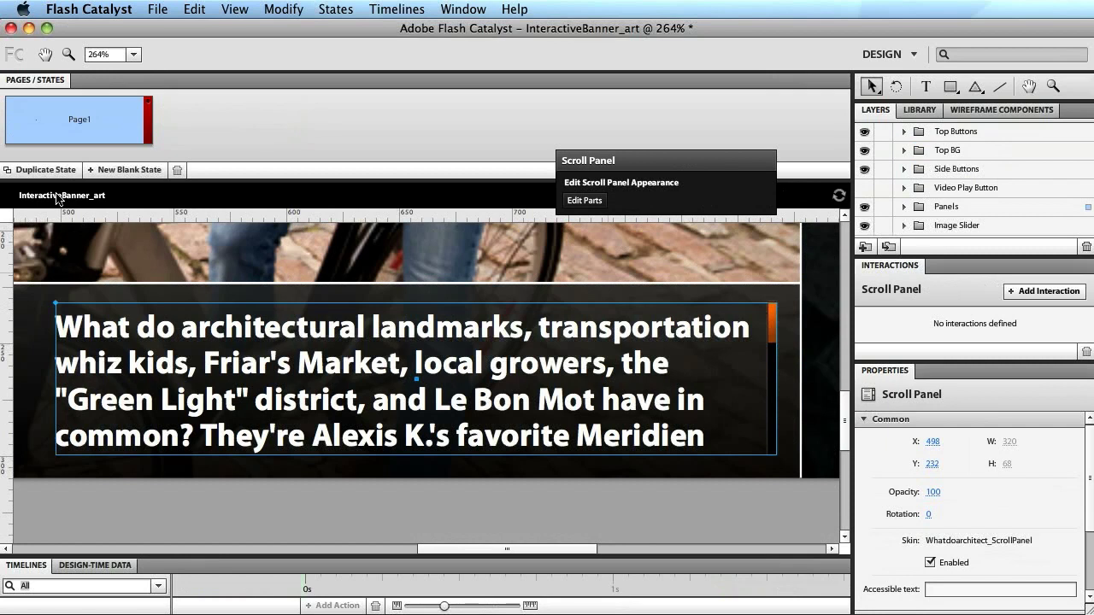
# Run the project in the browser and test scrolling the description text with the orange scrollbar thumb.
pyautogui.press('super+Return')
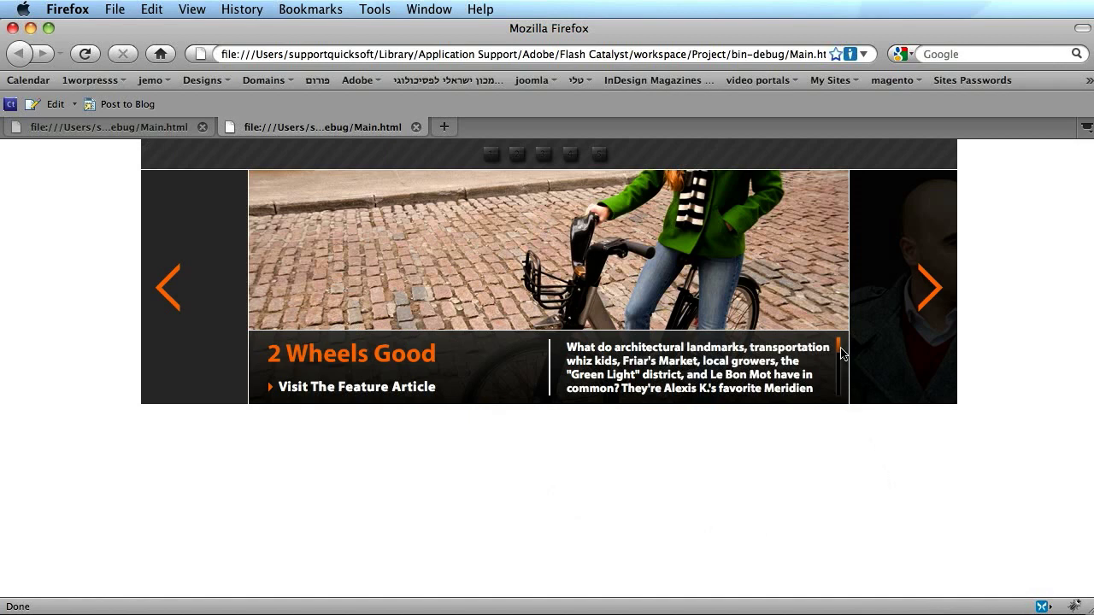
pyautogui.moveTo(838, 346)
pyautogui.mouseDown()
pyautogui.moveTo(838, 395)
pyautogui.moveTo(839, 350)
pyautogui.mouseUp()
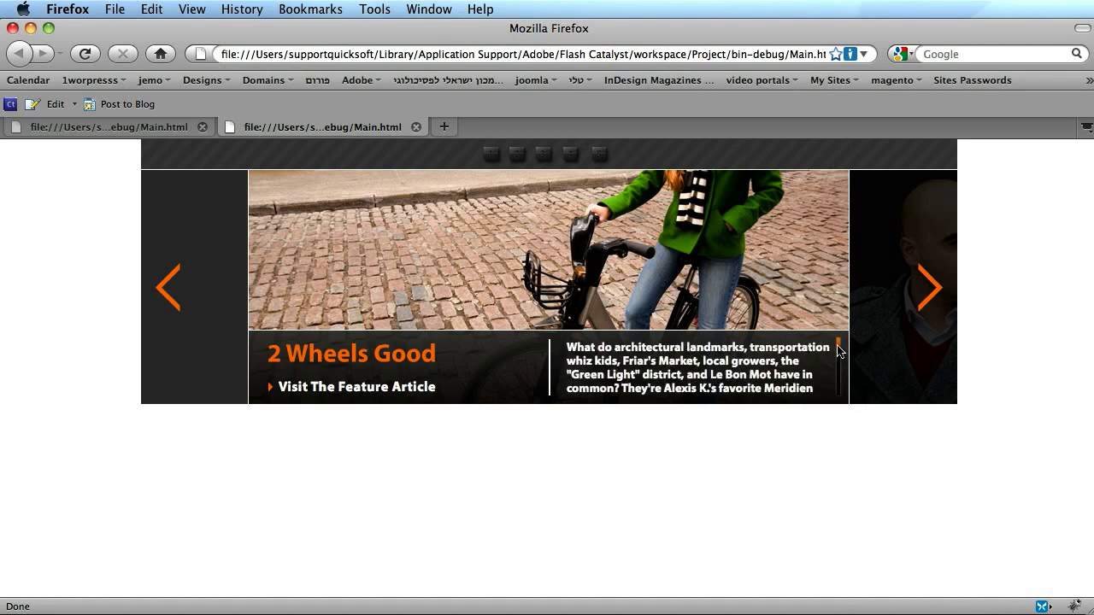